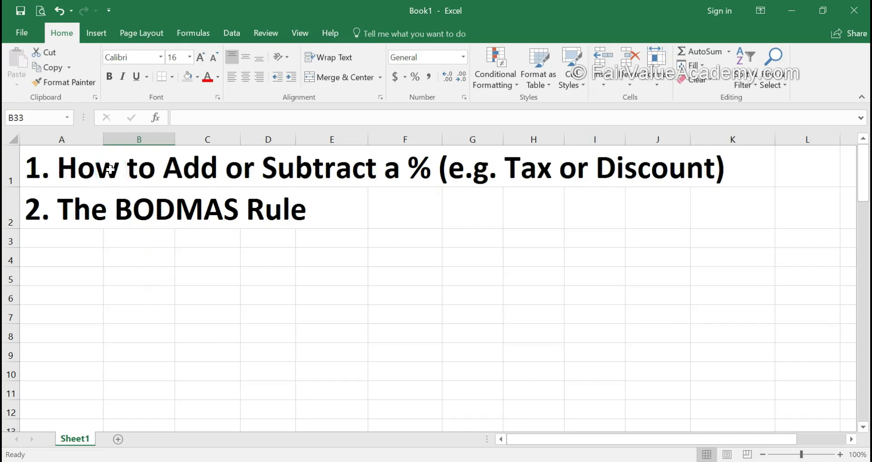
Review the lesson headings, then the tax table's 100 sub total and 5% tax rate
{"action": "left_click", "coordinate": [111, 170]}
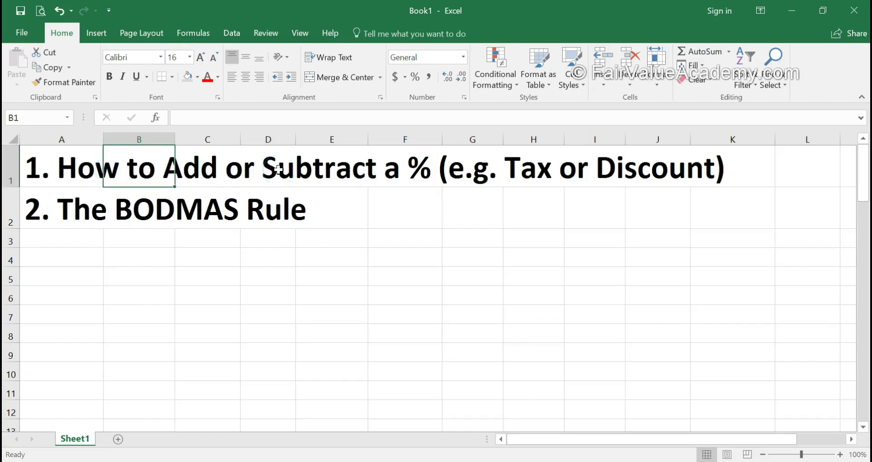
{"action": "left_click", "coordinate": [68, 170]}
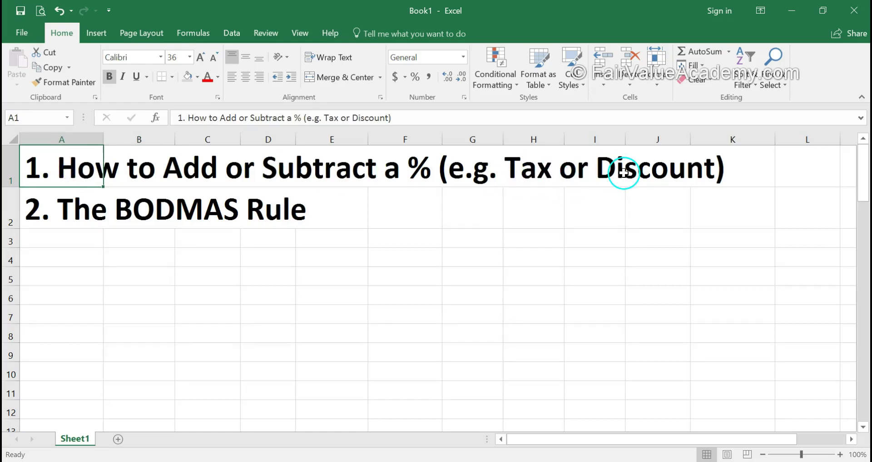
{"action": "left_click", "coordinate": [76, 219]}
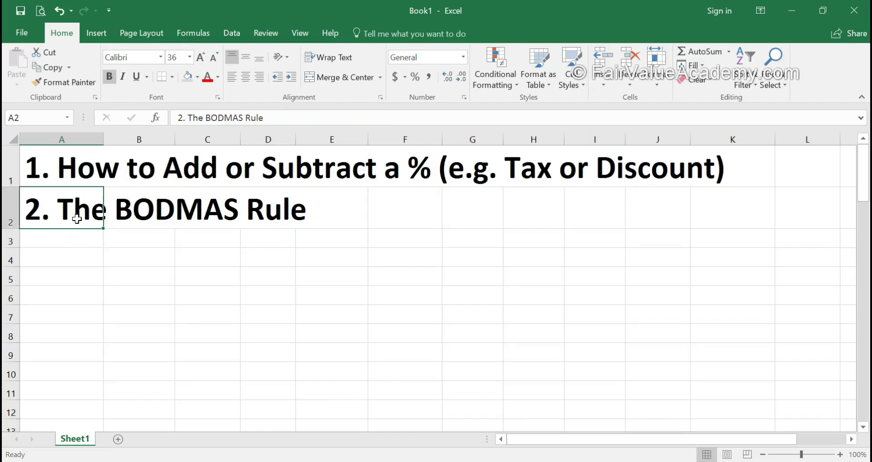
{"action": "scroll", "coordinate": [76, 219], "scroll_direction": "down", "scroll_amount": 5}
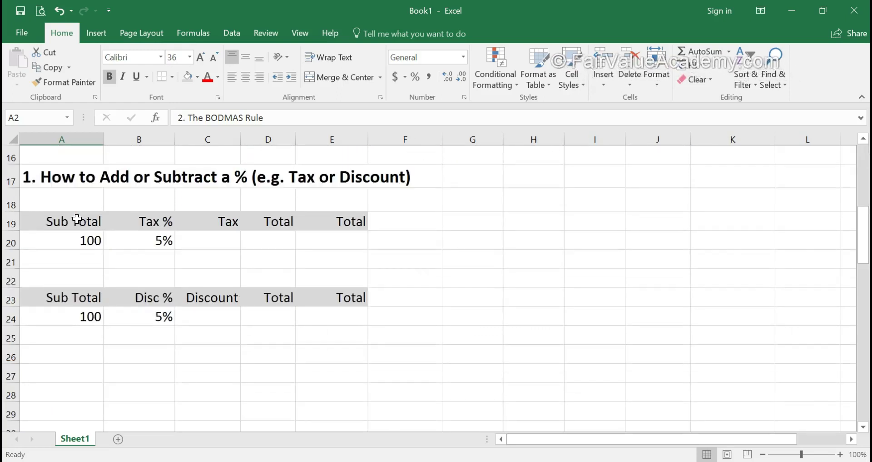
{"action": "left_click", "coordinate": [78, 240]}
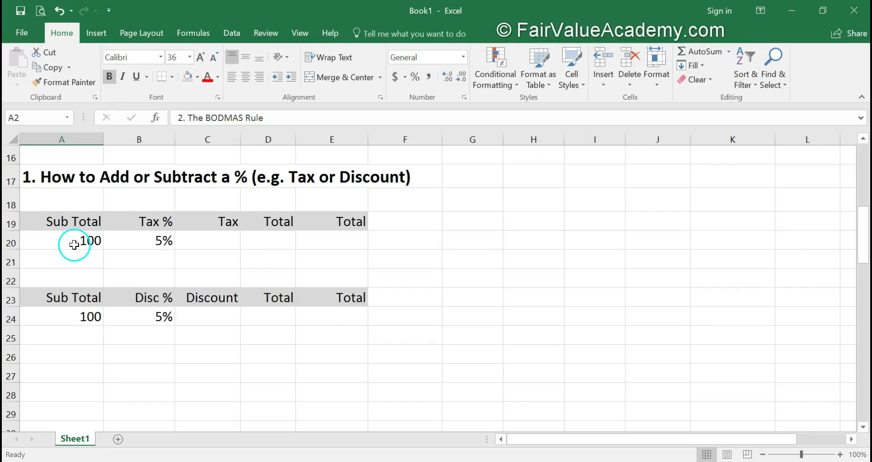
{"action": "left_click", "coordinate": [145, 236]}
{"action": "left_click", "coordinate": [159, 246]}
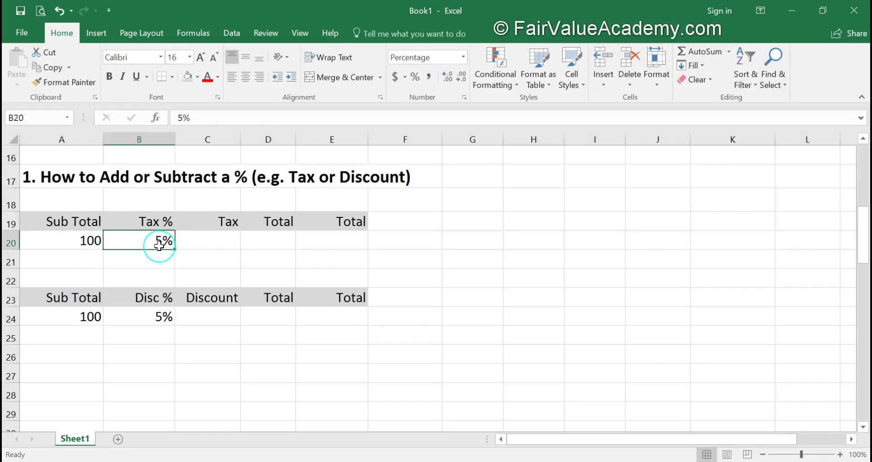
Enter =A20*B20 in Tax cell C20 to get 5.00
{"action": "left_click", "coordinate": [205, 243]}
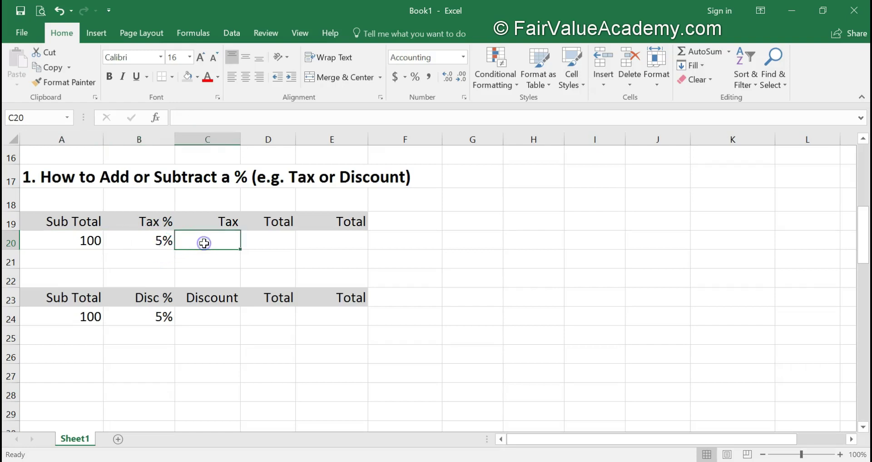
{"action": "type", "text": "="}
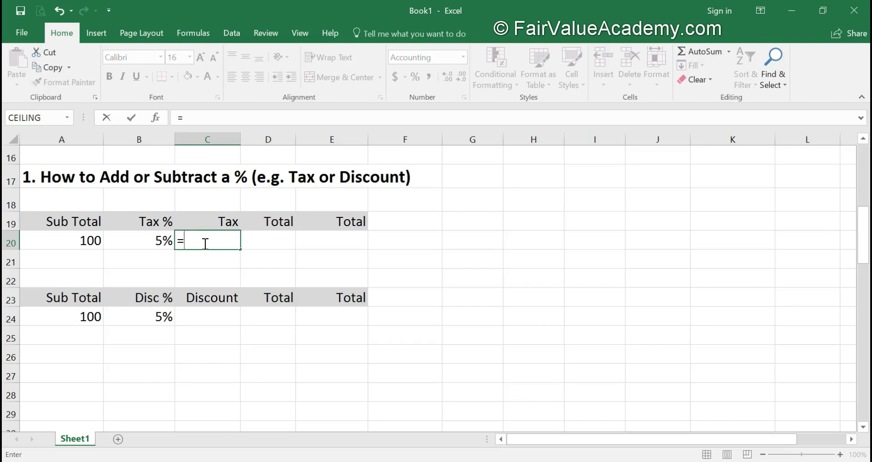
{"action": "key", "text": "Left"}
{"action": "key", "text": "Left"}
{"action": "type", "text": "*"}
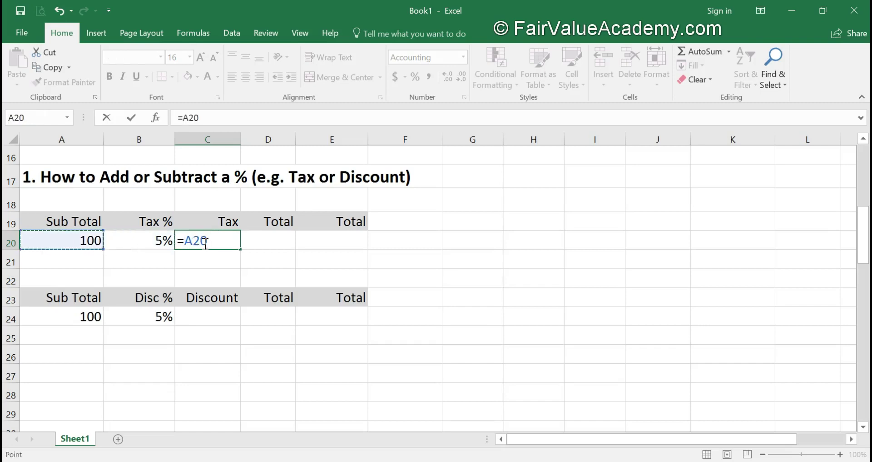
{"action": "key", "text": "Left"}
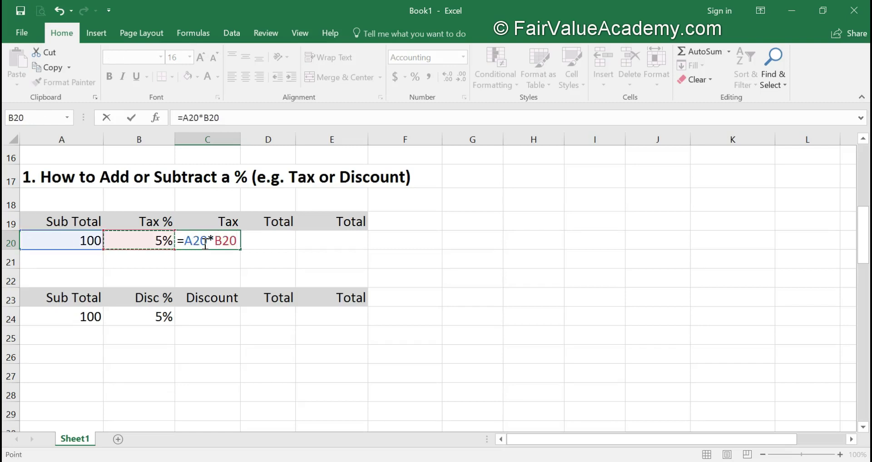
{"action": "key", "text": "ctrl+Return"}
{"action": "left_click", "coordinate": [279, 236]}
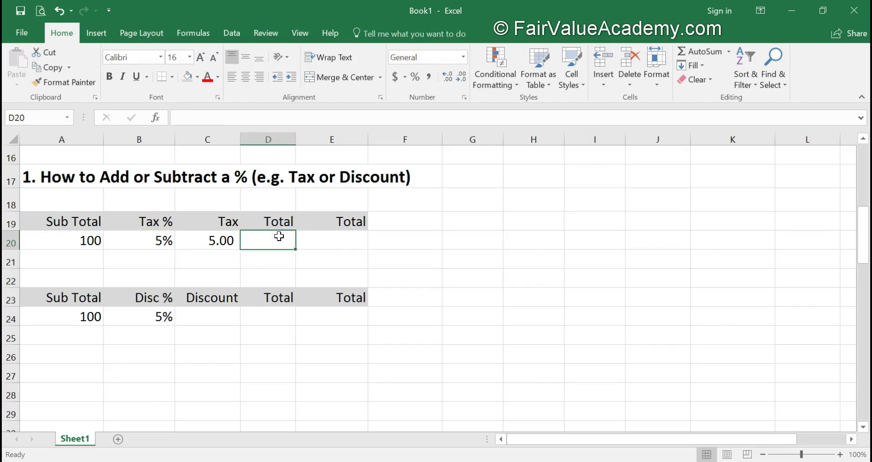
Enter =A20+C20 in Total cell D20 to get 105.00
{"action": "type", "text": "="}
{"action": "key", "text": "Left"}
{"action": "key", "text": "Left"}
{"action": "key", "text": "Left"}
{"action": "type", "text": "+"}
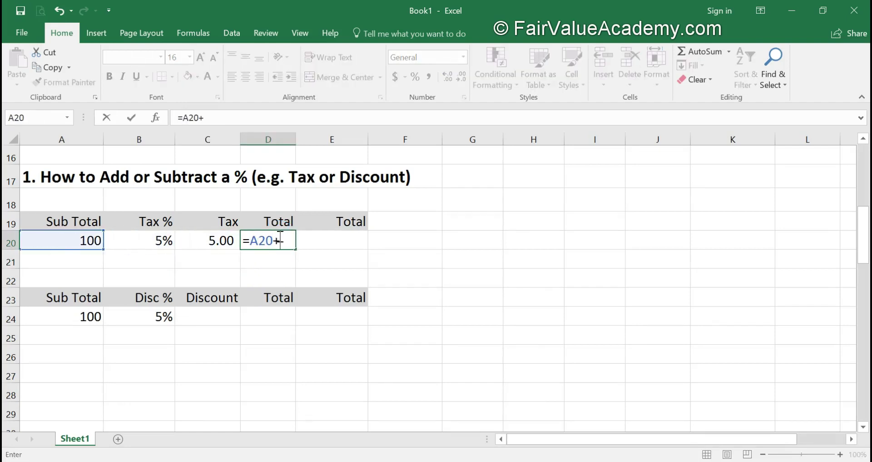
{"action": "key", "text": "Left"}
{"action": "key", "text": "Return"}
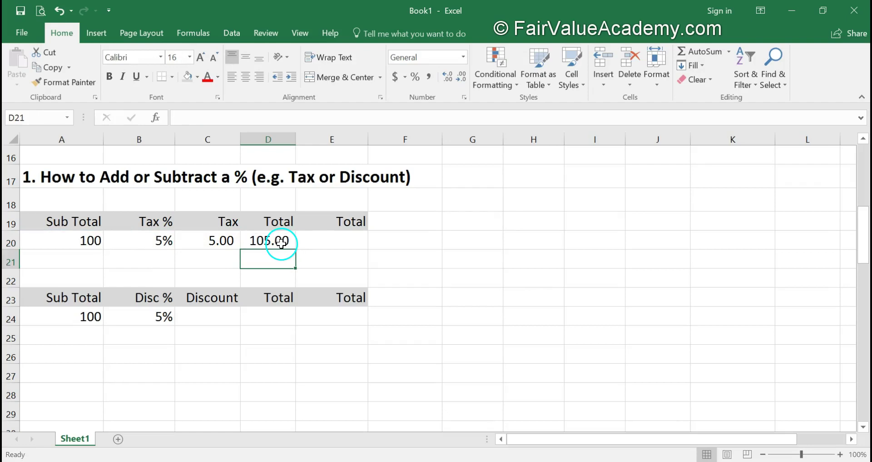
Review the tax formula A20*B20 and the total formula A20+C20 against the sub total
{"action": "left_click", "coordinate": [273, 244]}
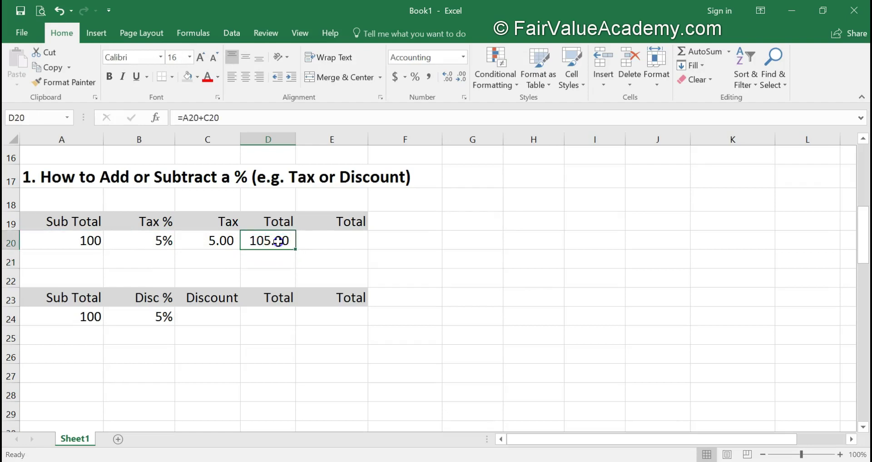
{"action": "left_click", "coordinate": [213, 239]}
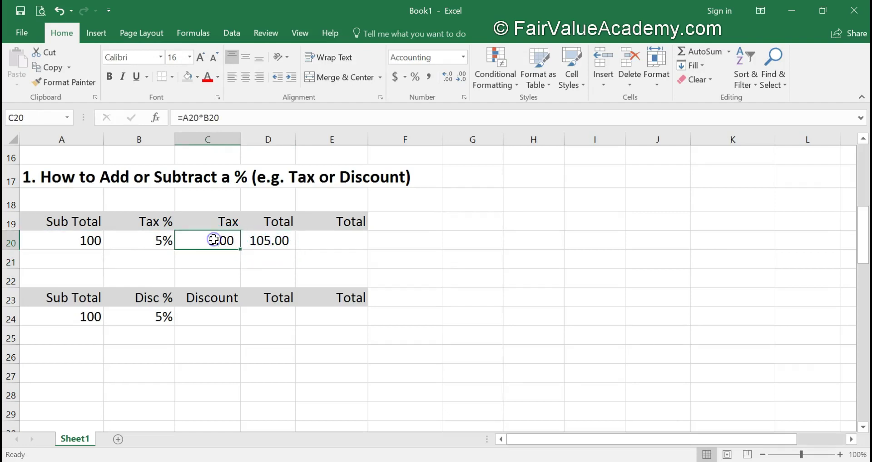
{"action": "left_click", "coordinate": [85, 241]}
{"action": "left_click", "coordinate": [213, 239]}
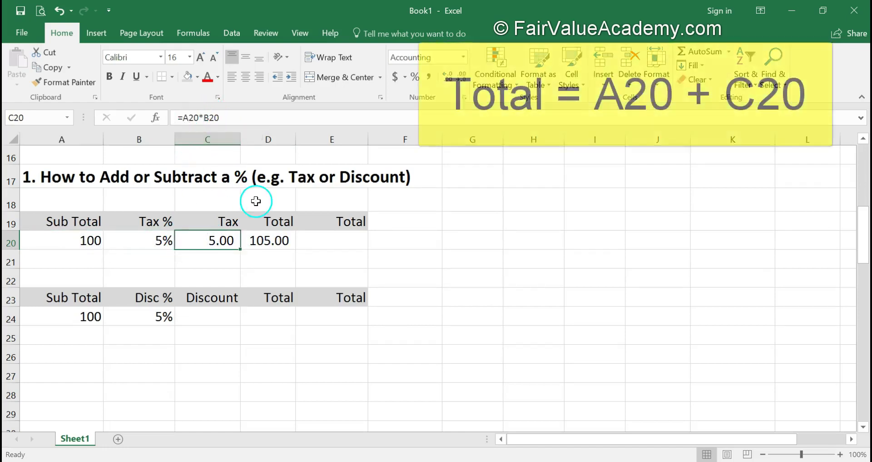
{"action": "left_click", "coordinate": [272, 239]}
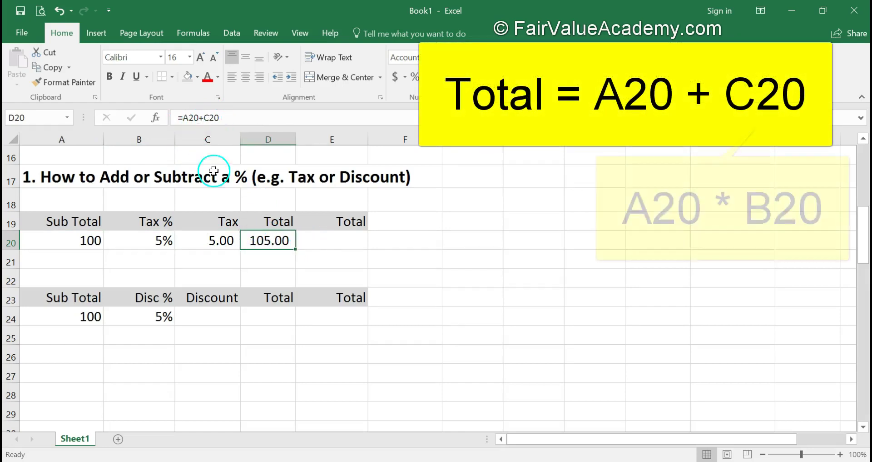
{"action": "left_click", "coordinate": [216, 240]}
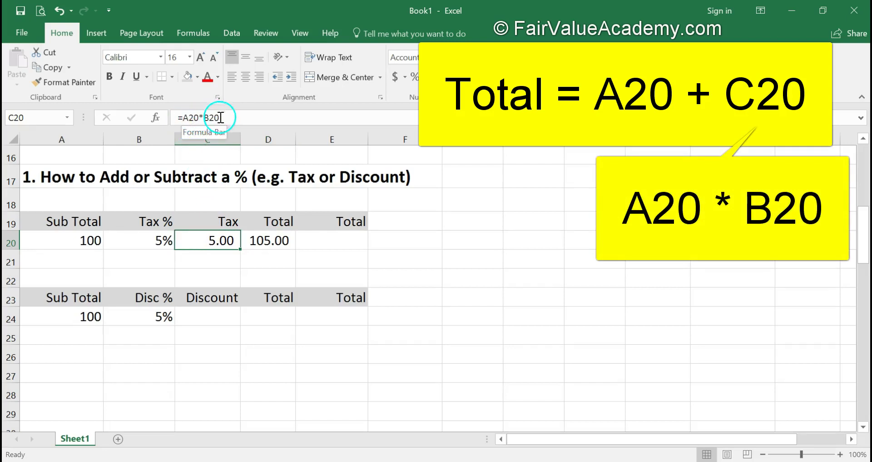
{"action": "left_click", "coordinate": [327, 238]}
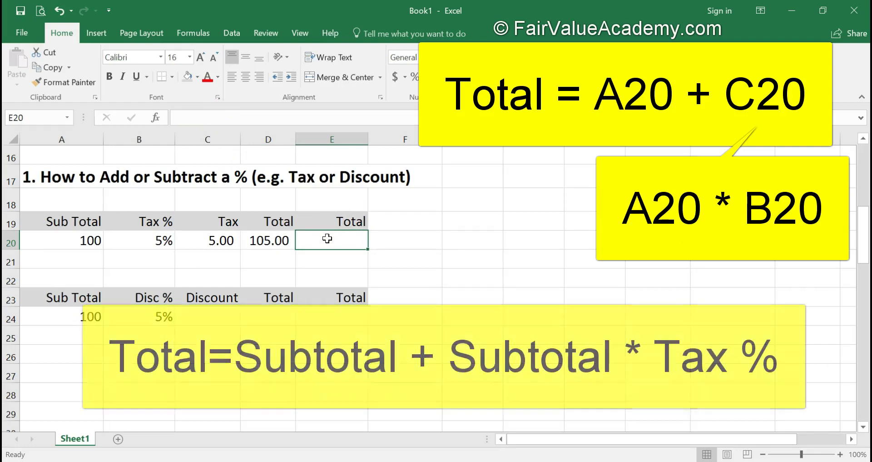
Enter =A20+A20*B20 in E20 for a one-step total of 105
{"action": "type", "text": "="}
{"action": "left_click", "coordinate": [46, 247]}
{"action": "type", "text": "+"}
{"action": "left_click", "coordinate": [81, 241]}
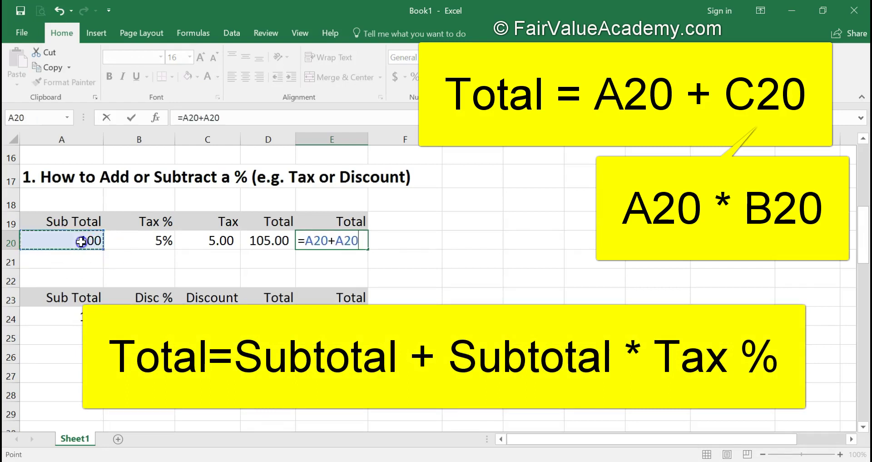
{"action": "type", "text": "*"}
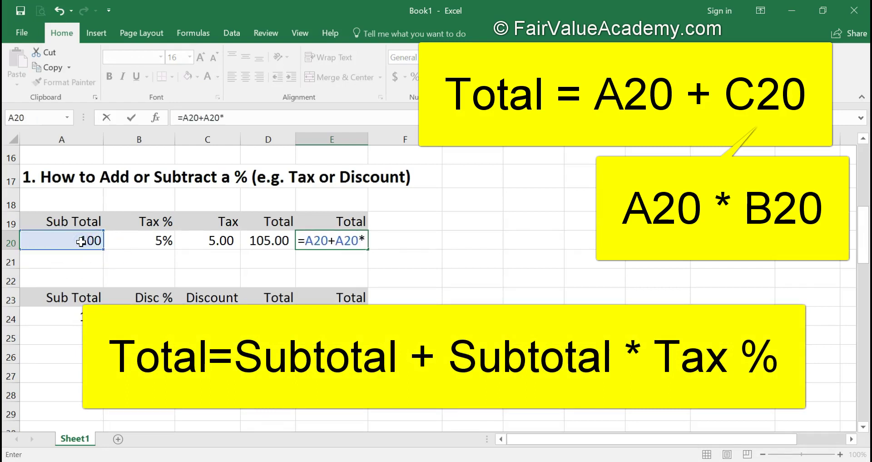
{"action": "left_click", "coordinate": [130, 244]}
{"action": "key", "text": "Return"}
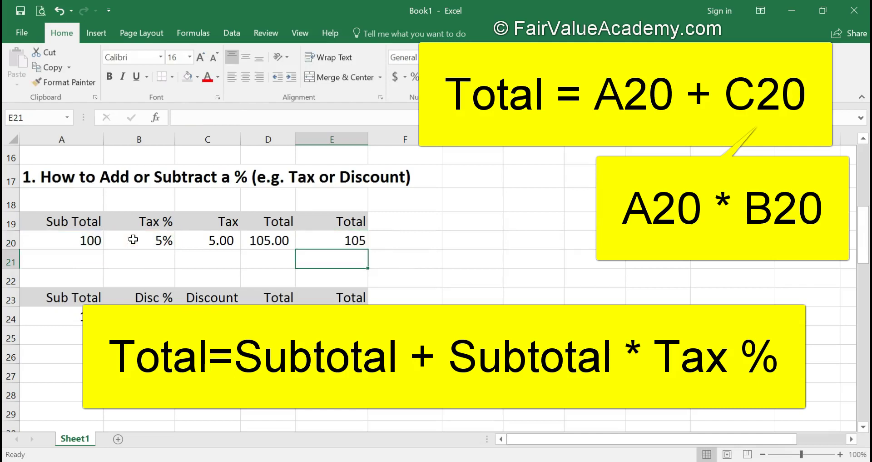
Compare with the D20 total and copy the Total heading into F19
{"action": "left_click", "coordinate": [266, 240]}
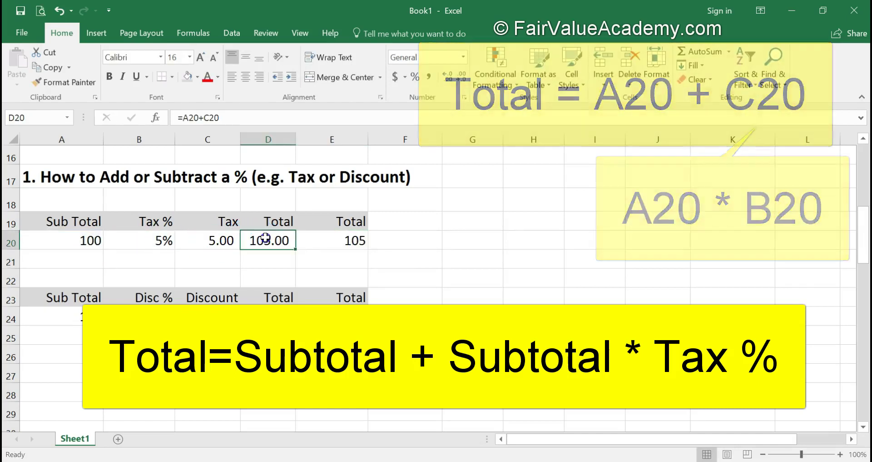
{"action": "left_click", "coordinate": [399, 220]}
{"action": "left_click", "coordinate": [356, 222]}
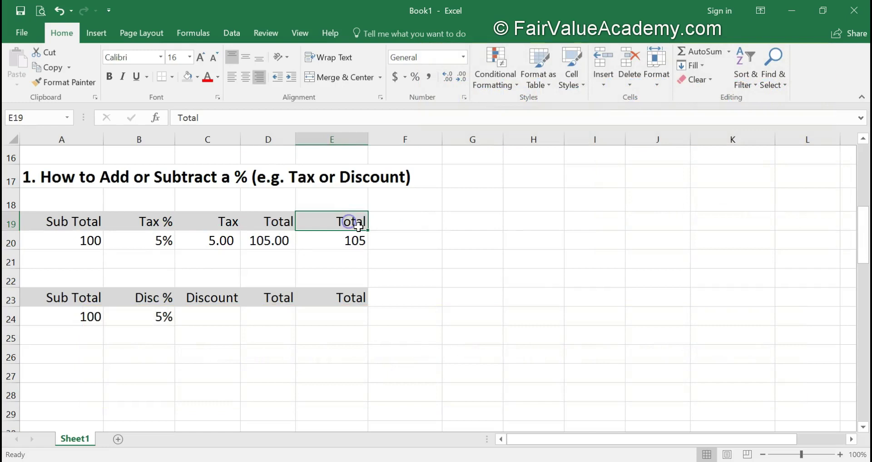
{"action": "left_click_drag", "start_coordinate": [368, 230], "coordinate": [405, 230]}
{"action": "left_click", "coordinate": [399, 243]}
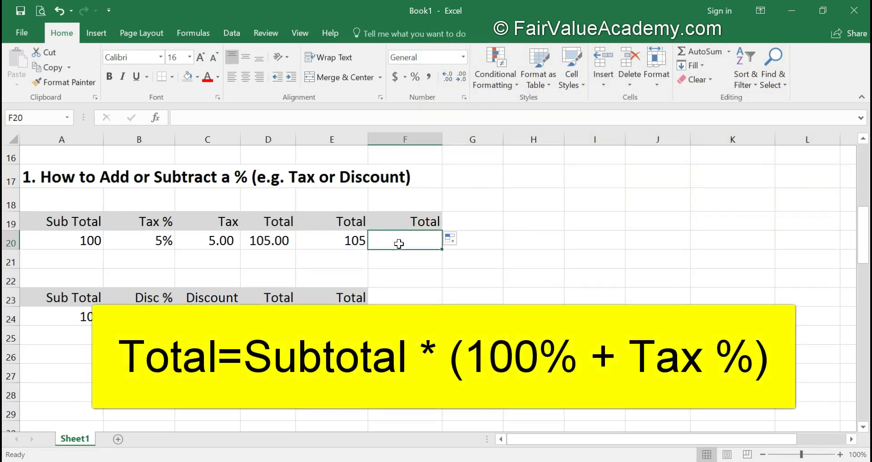
Enter =A20*(100%+B20) in F20 as a third tax total
{"action": "type", "text": "="}
{"action": "left_click", "coordinate": [74, 241]}
{"action": "type", "text": "*(100"}
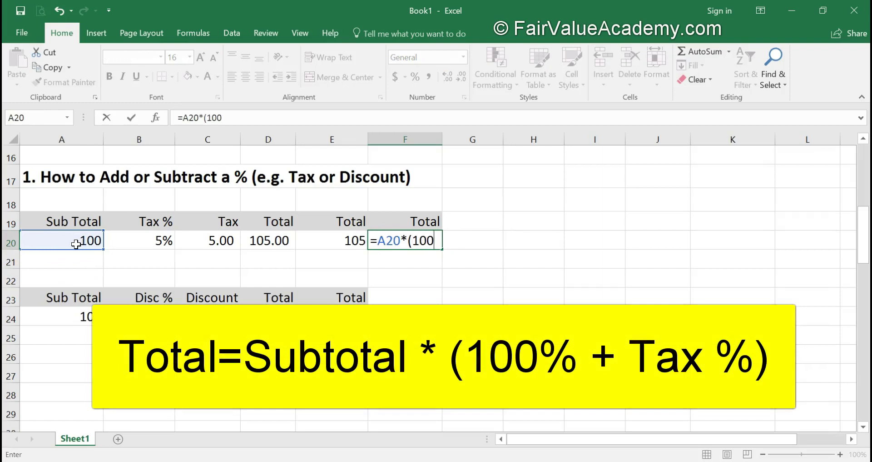
{"action": "type", "text": "%+"}
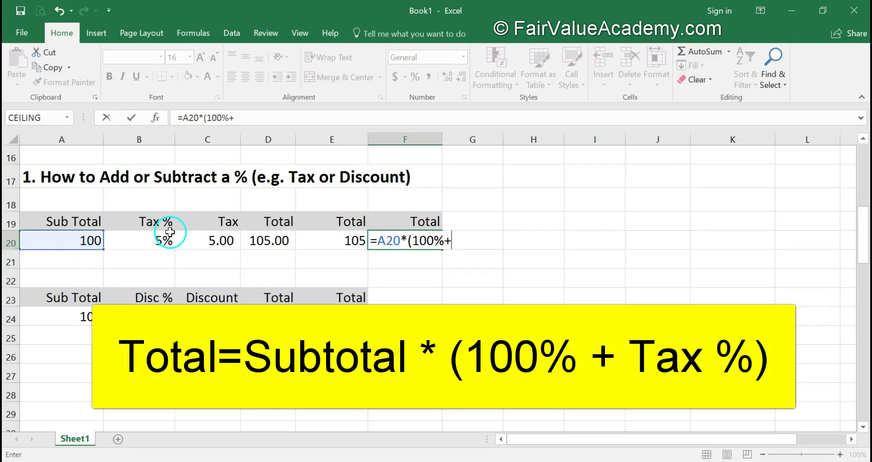
{"action": "left_click", "coordinate": [158, 240]}
{"action": "type", "text": ")"}
{"action": "key", "text": "Return"}
{"action": "left_click", "coordinate": [422, 239]}
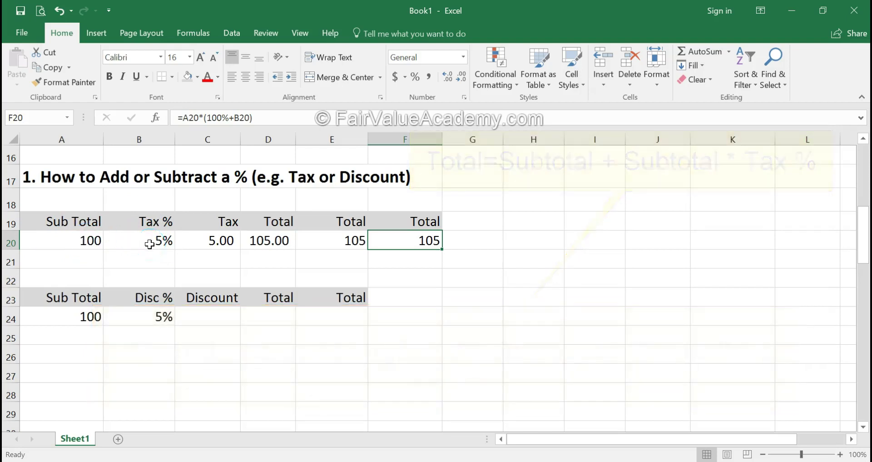
Change the sub total in A20 to 200 so every total reads 210
{"action": "left_click", "coordinate": [72, 243]}
{"action": "type", "text": "200"}
{"action": "key", "text": "Return"}
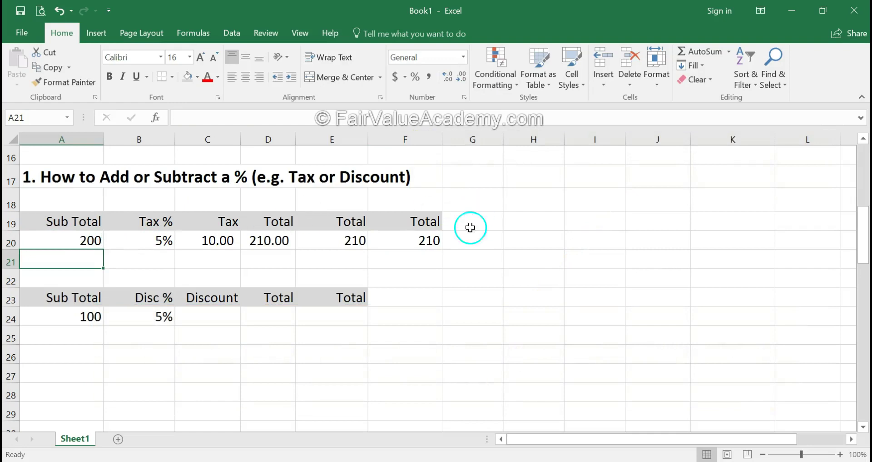
{"action": "left_click", "coordinate": [426, 243]}
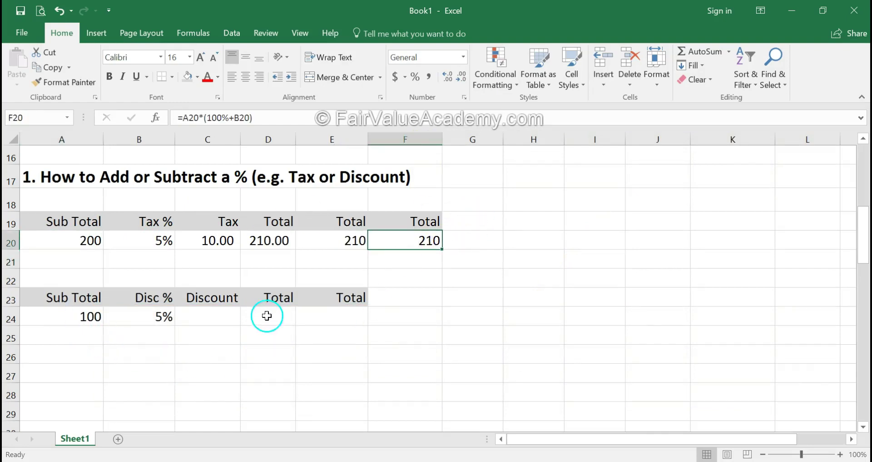
Enter =B24*A24 in C24 for a 5.00 discount amount
{"action": "left_click", "coordinate": [209, 311]}
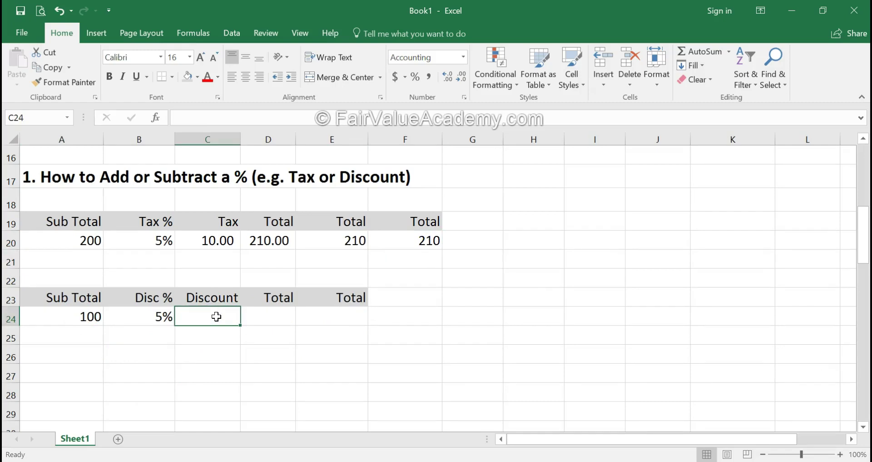
{"action": "type", "text": "="}
{"action": "key", "text": "Left"}
{"action": "type", "text": "*"}
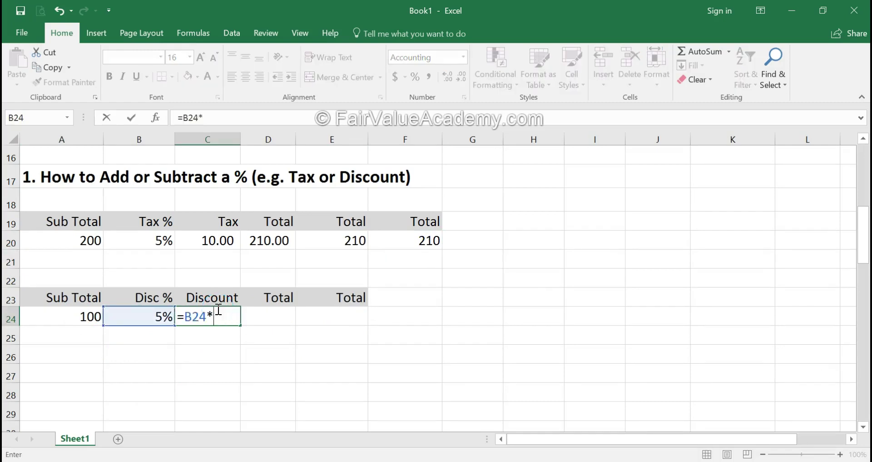
{"action": "key", "text": "Left"}
{"action": "key", "text": "Left"}
{"action": "key", "text": "Return"}
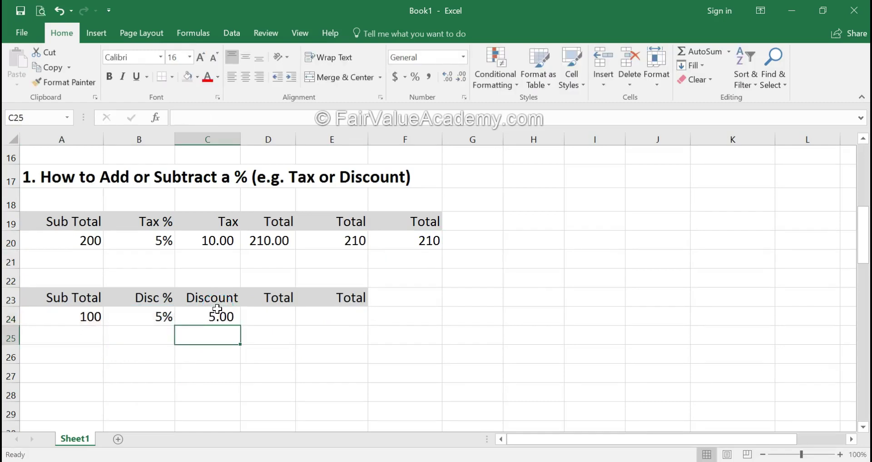
Enter =A24-A24*B24 in E24 for a discounted total of 95
{"action": "left_click", "coordinate": [348, 309]}
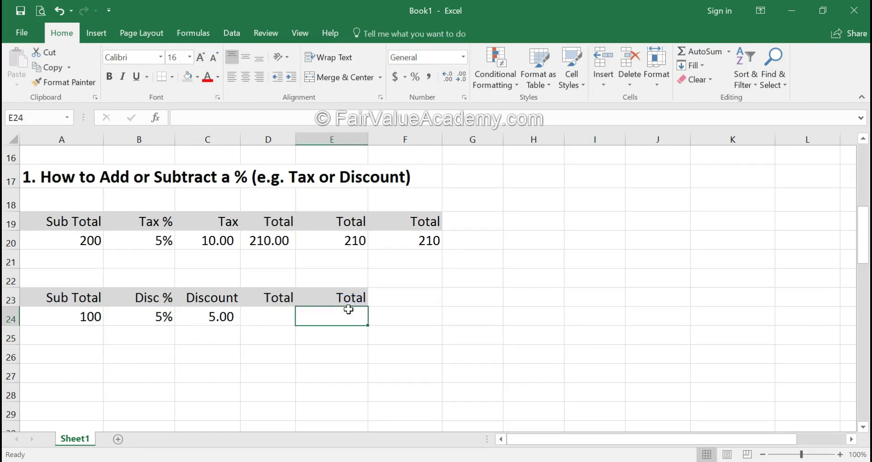
{"action": "type", "text": "="}
{"action": "left_click", "coordinate": [85, 315]}
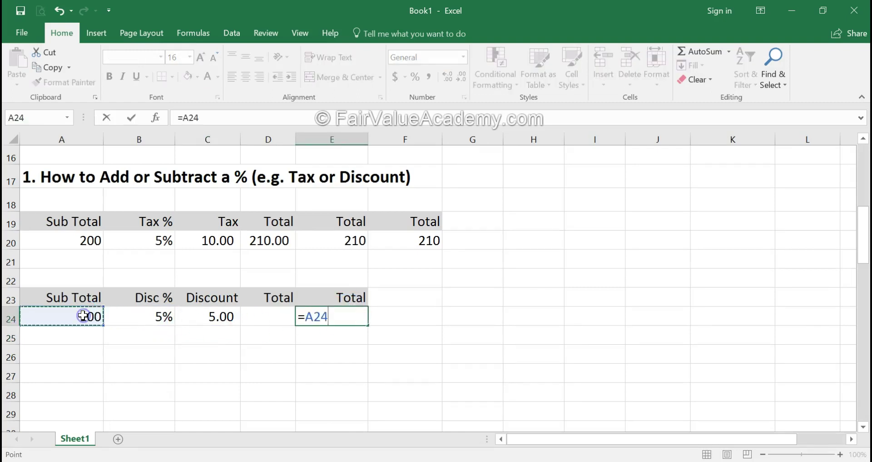
{"action": "type", "text": "-"}
{"action": "left_click", "coordinate": [83, 316]}
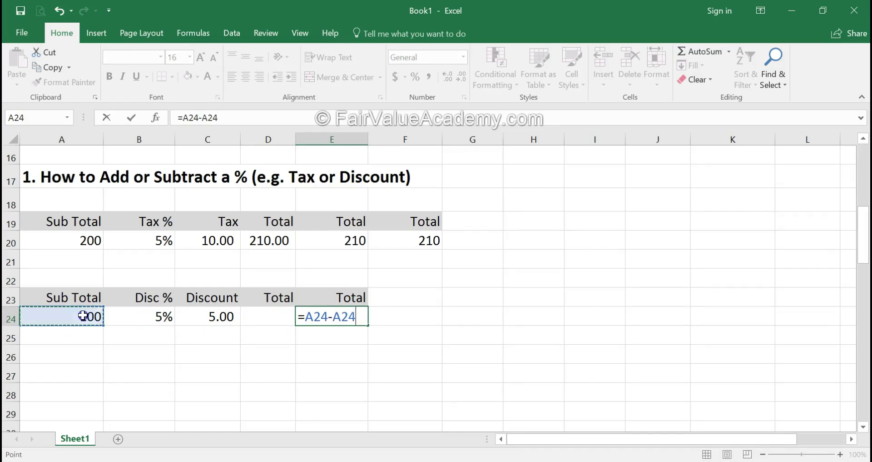
{"action": "type", "text": "*"}
{"action": "left_click", "coordinate": [111, 320]}
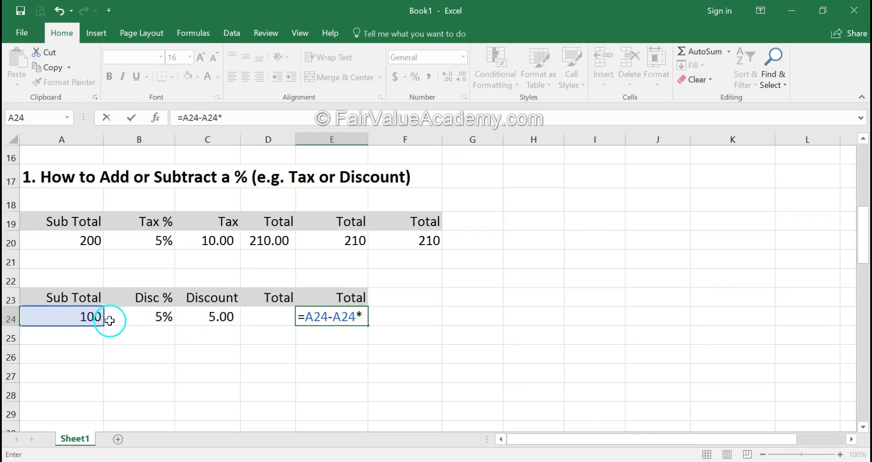
{"action": "key", "text": "Return"}
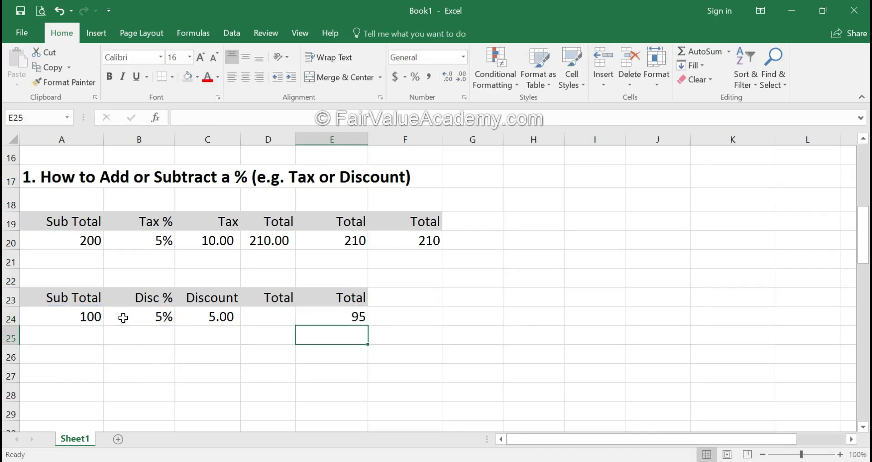
Copy the Total heading into F23 and enter =A24*(100%-B24) in F24, giving 95
{"action": "left_click", "coordinate": [366, 296]}
{"action": "left_click_drag", "start_coordinate": [367, 306], "coordinate": [418, 301]}
{"action": "left_click", "coordinate": [409, 318]}
{"action": "type", "text": "="}
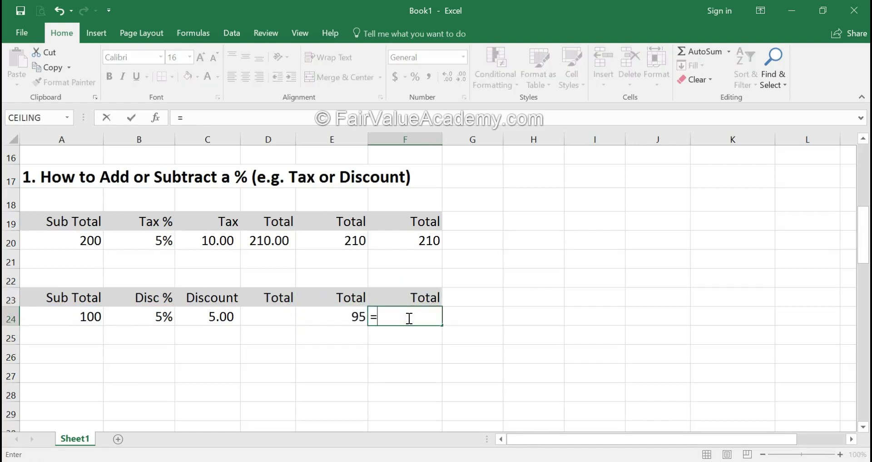
{"action": "left_click", "coordinate": [88, 313]}
{"action": "left_click", "coordinate": [86, 317]}
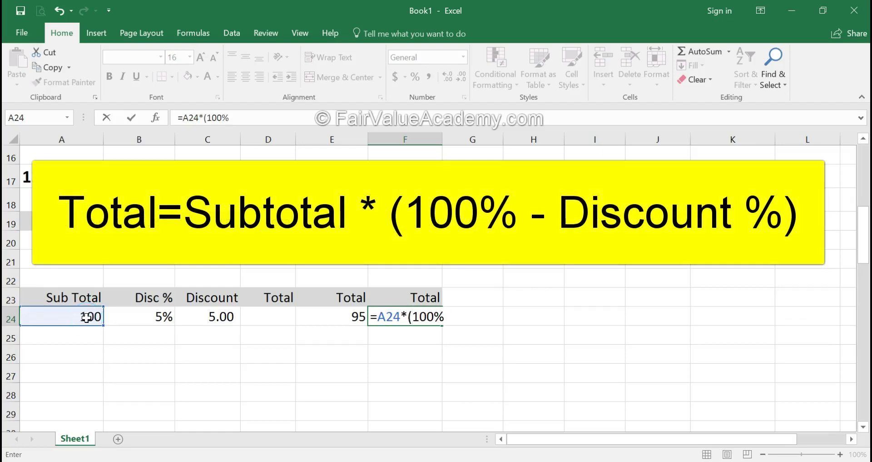
{"action": "left_click", "coordinate": [113, 317]}
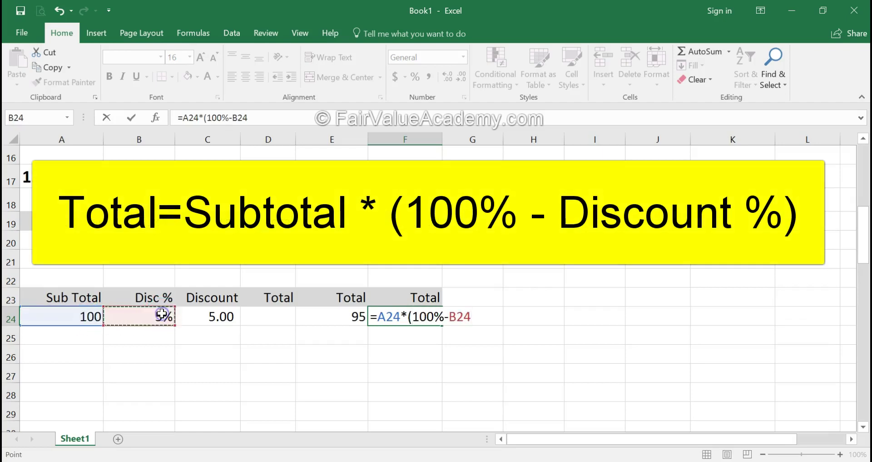
{"action": "key", "text": "Return"}
{"action": "left_click", "coordinate": [405, 319]}
{"action": "left_click", "coordinate": [429, 245]}
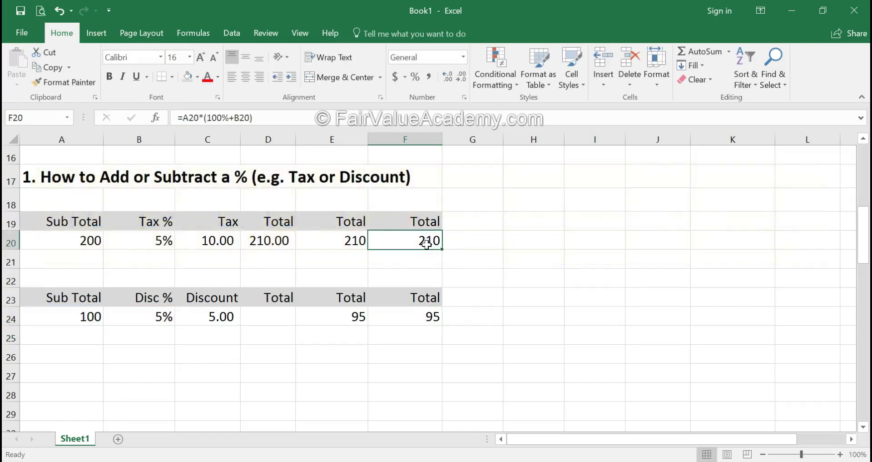
{"action": "left_click", "coordinate": [77, 242]}
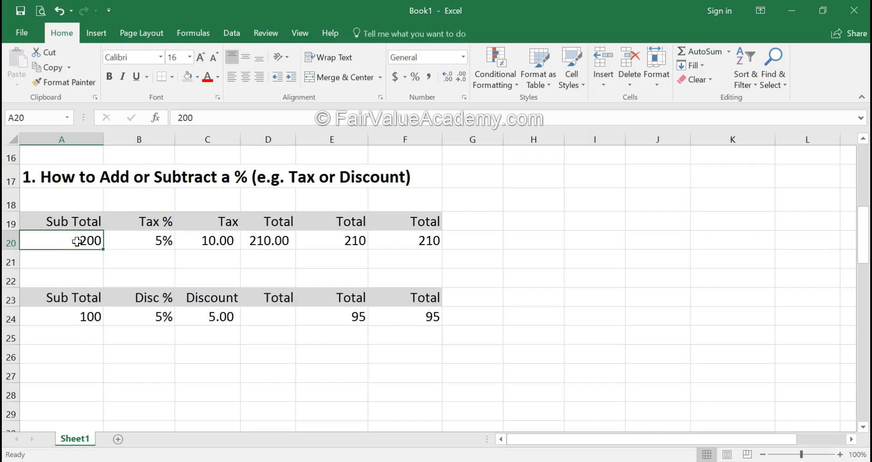
{"action": "left_click", "coordinate": [404, 241]}
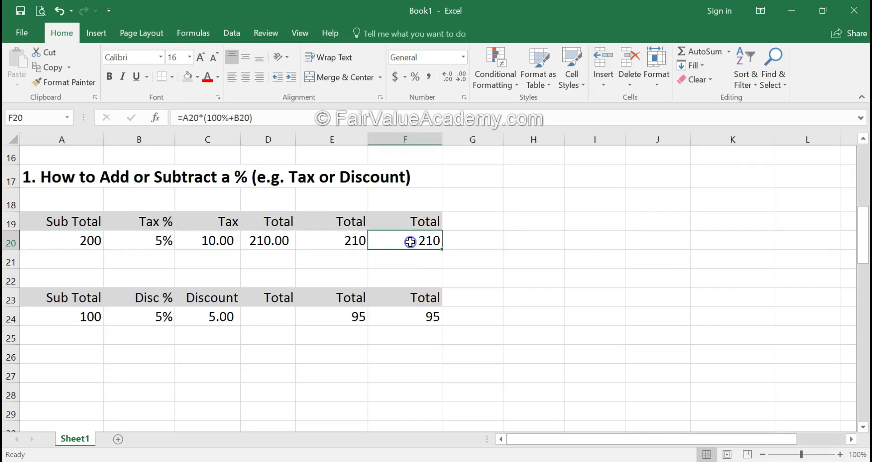
{"action": "left_click", "coordinate": [199, 119]}
{"action": "left_click", "coordinate": [186, 118]}
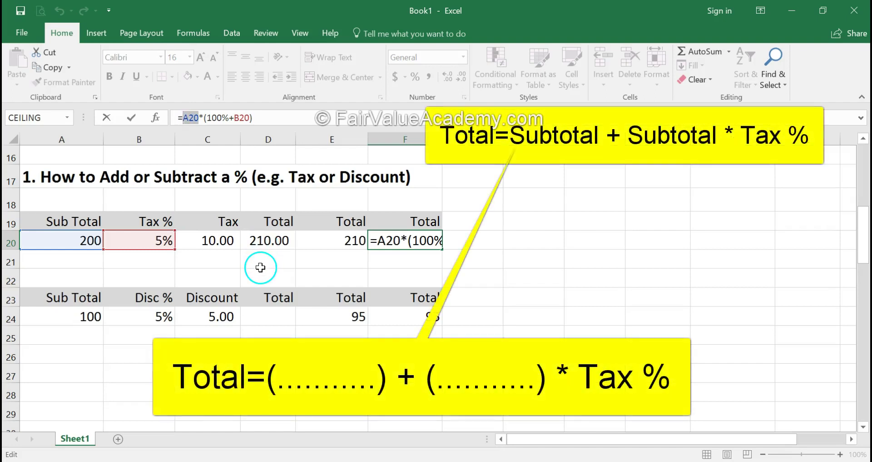
{"action": "key", "text": "Escape"}
{"action": "left_click", "coordinate": [322, 242]}
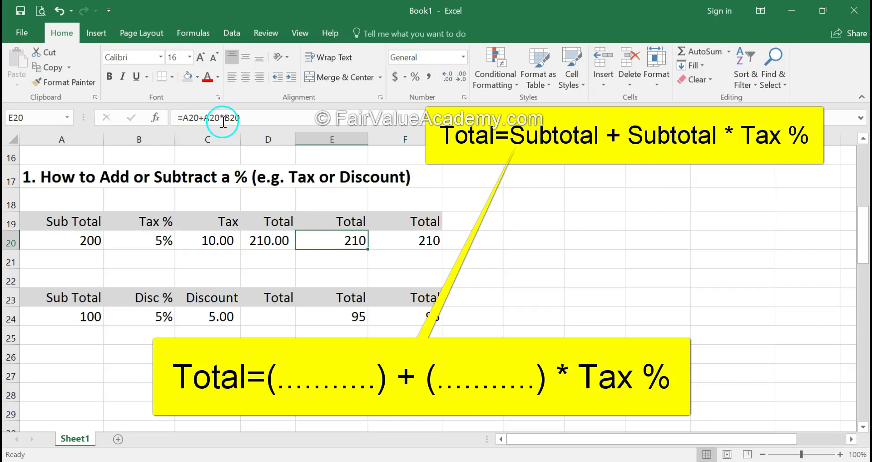
{"action": "left_click", "coordinate": [199, 118]}
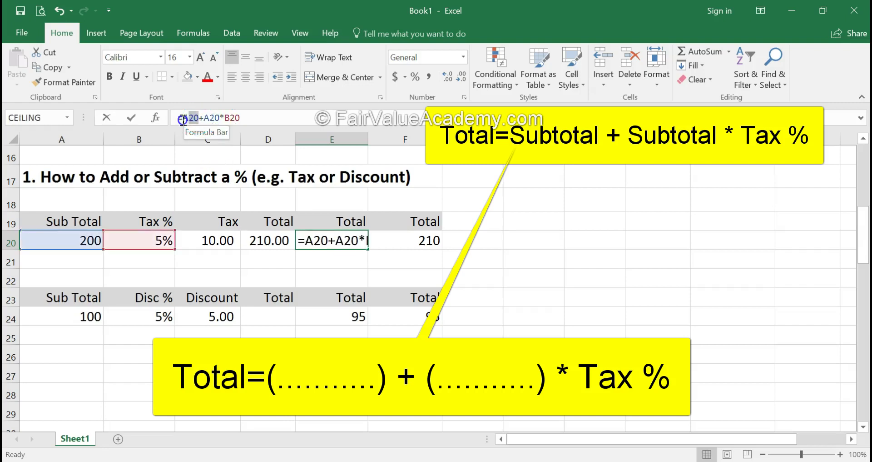
{"action": "double_click", "coordinate": [199, 118]}
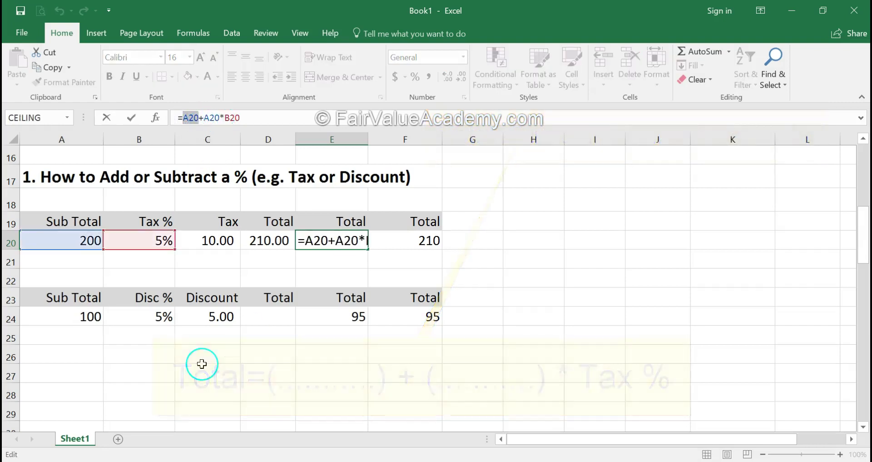
{"action": "left_click", "coordinate": [204, 373]}
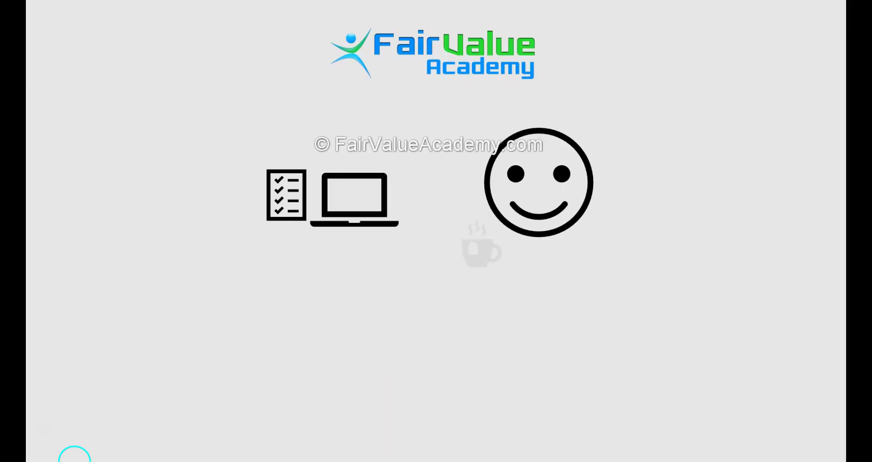